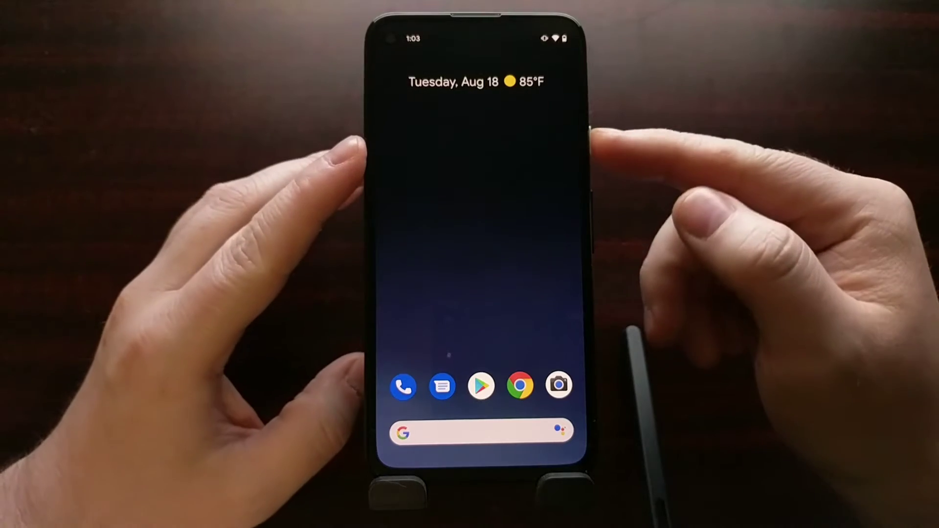
key(XF86PowerOff)
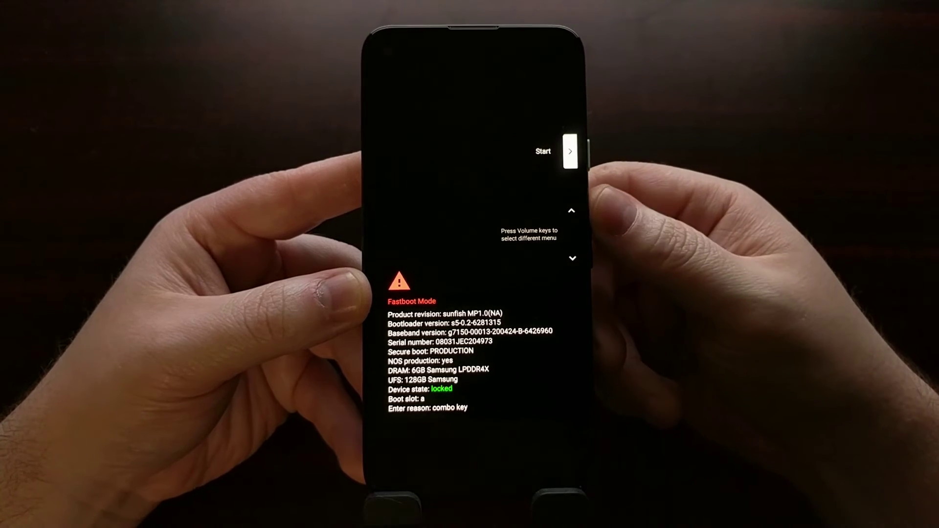
key(Down)
key(Up)
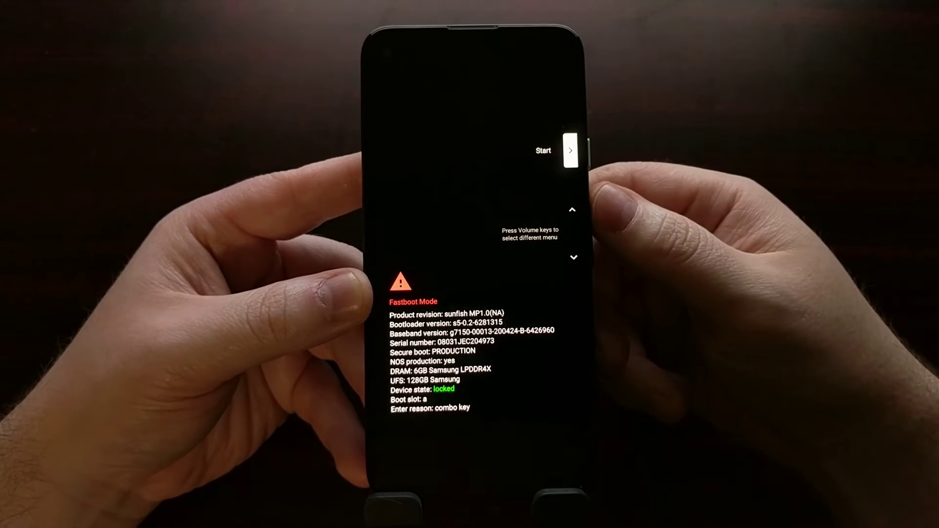
key(Down)
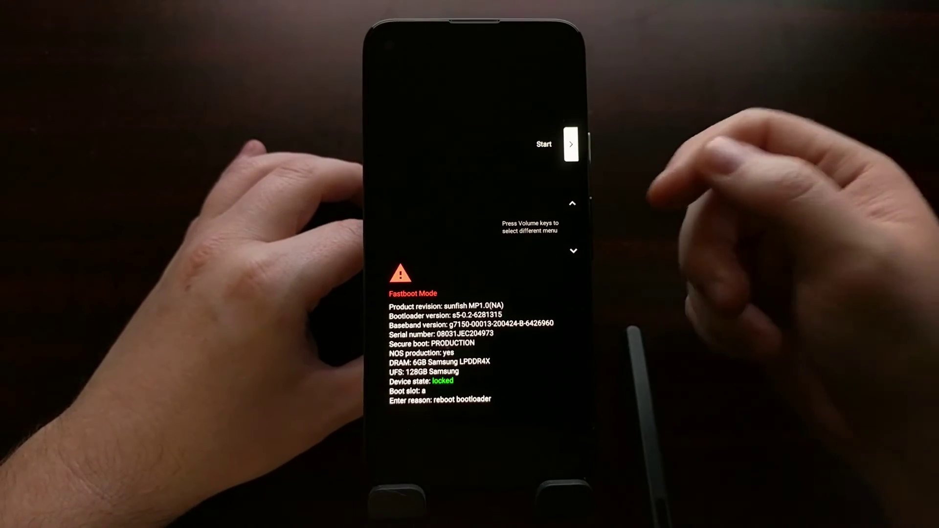
key(Down)
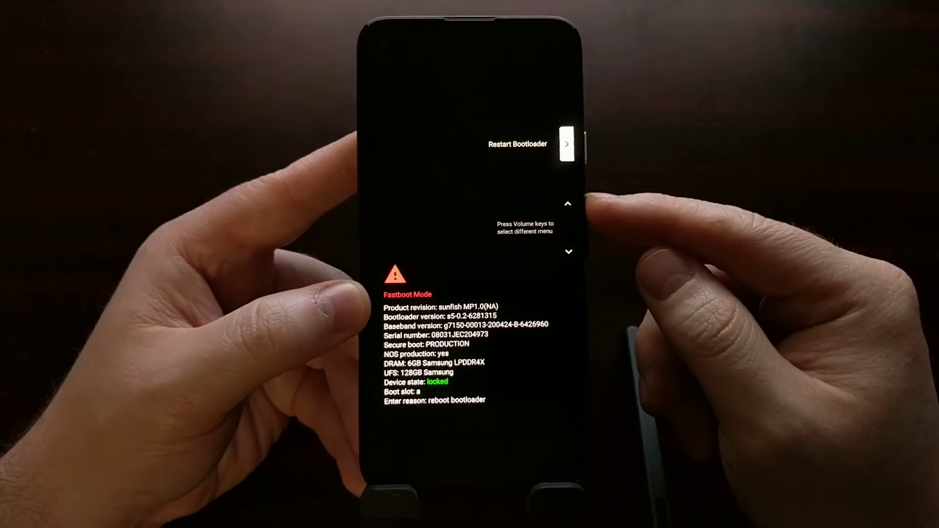
key(Down)
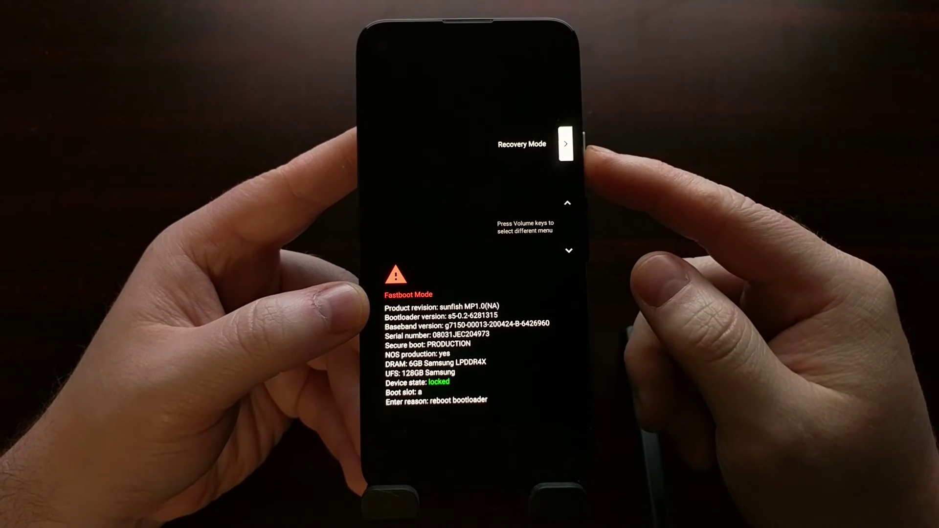